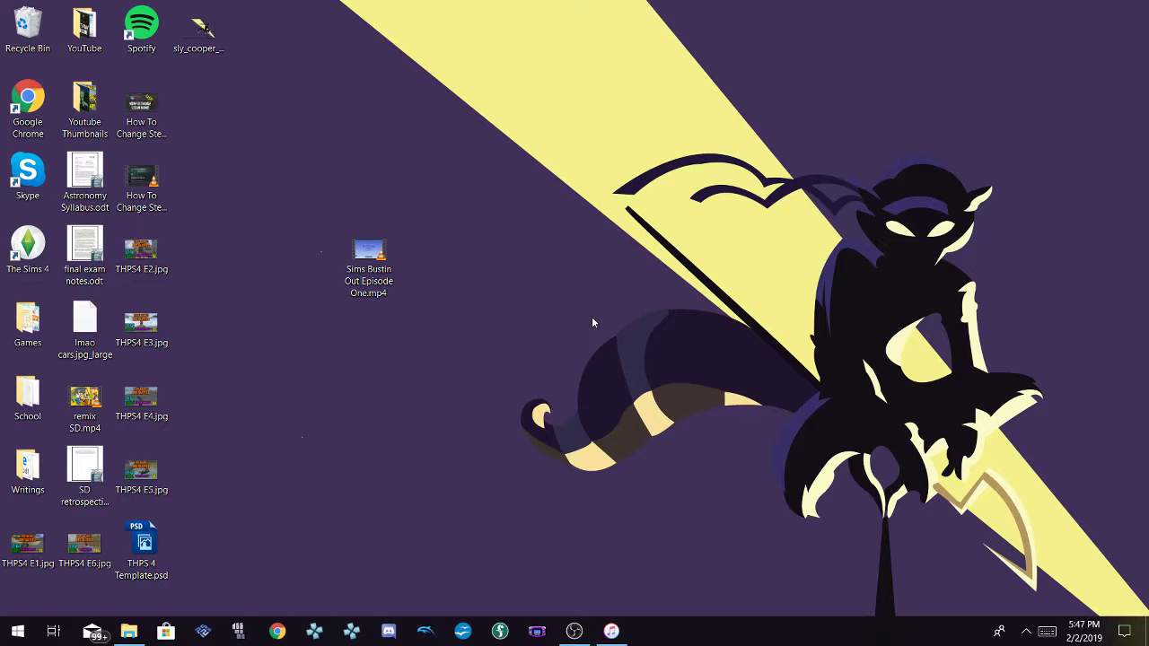
drag(224, 165, 590, 383)
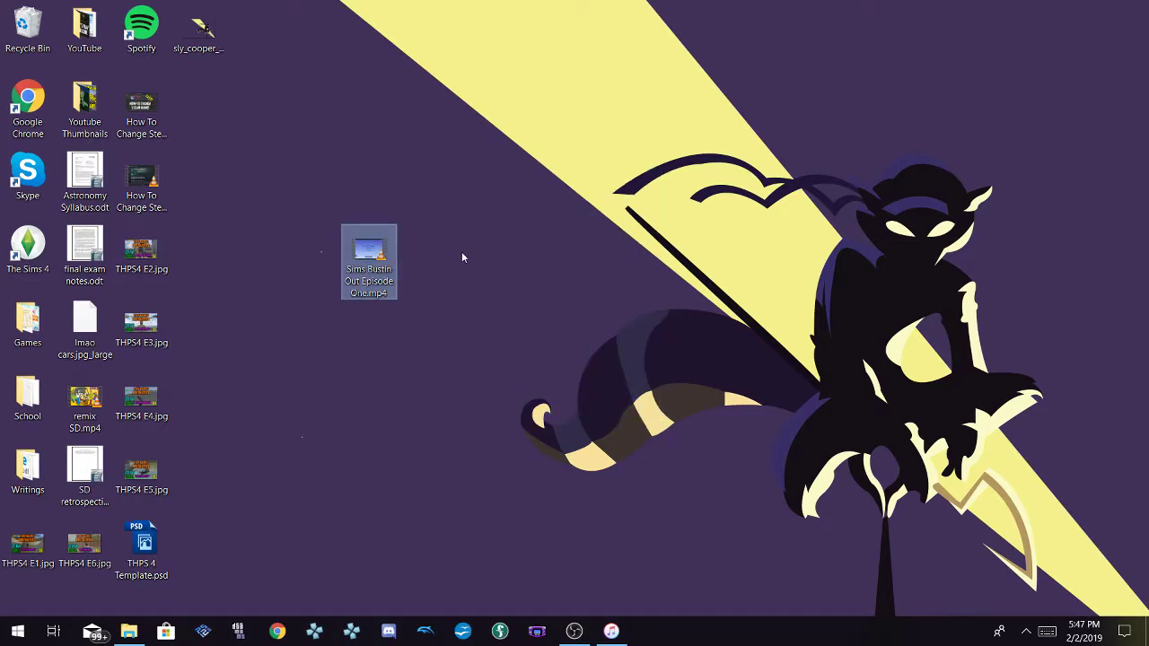
click(689, 275)
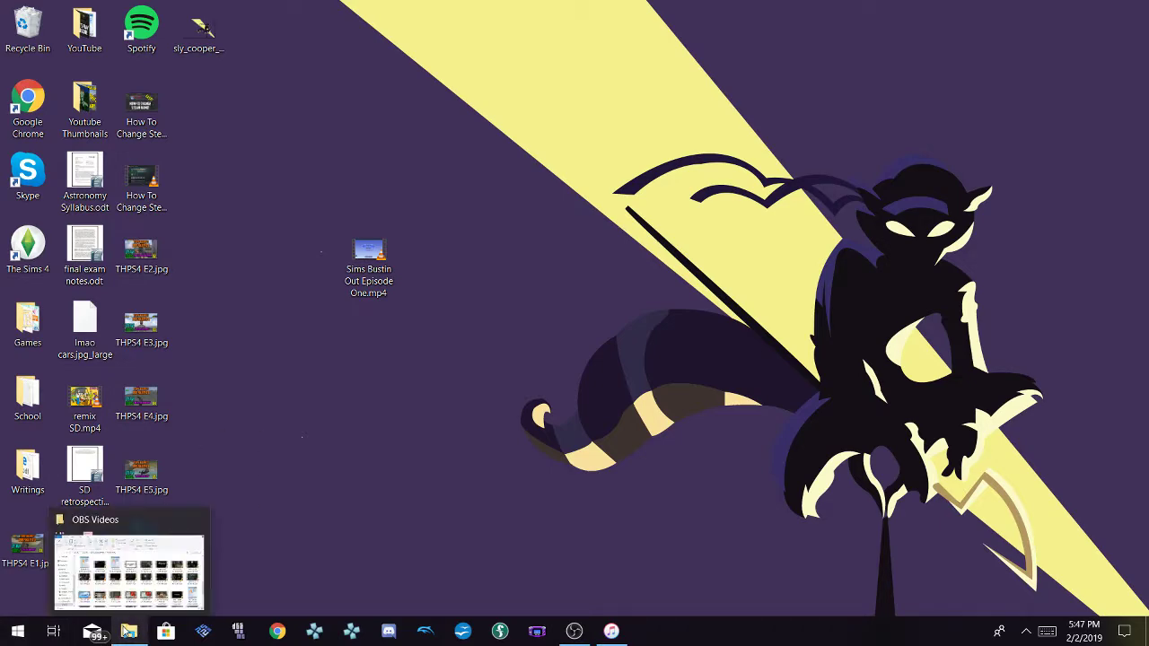
Switch to File Explorer and browse the connected iPhone's internal storage down to the 101APPLE folder inside DCIM
click(128, 632)
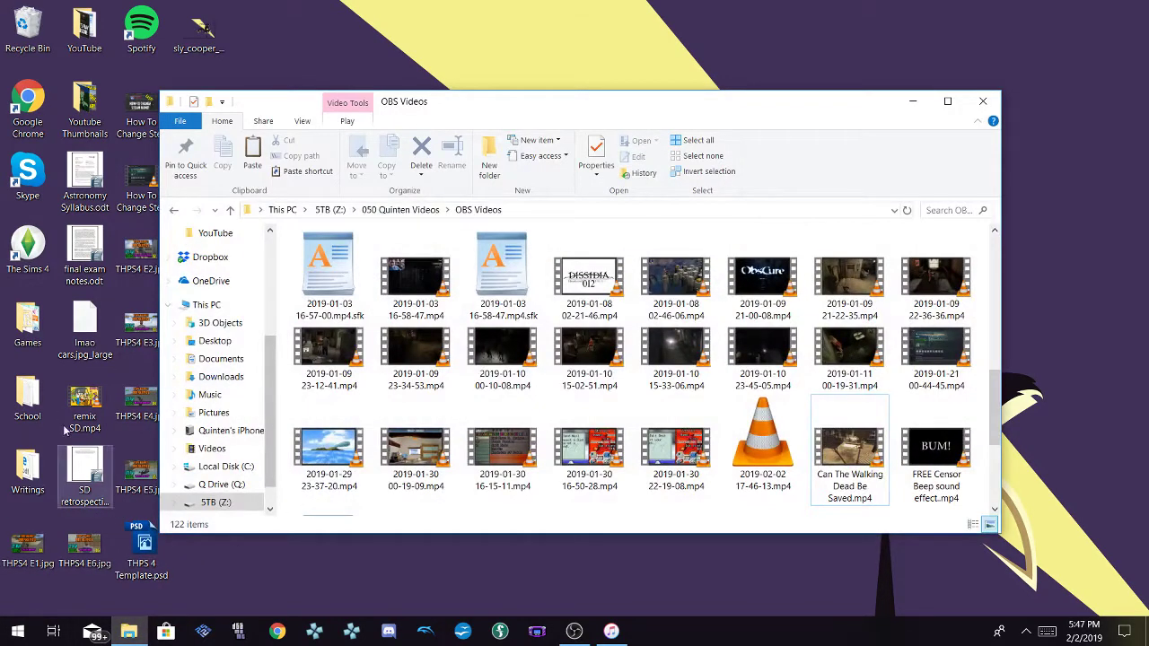
scroll(214, 501, down, 1)
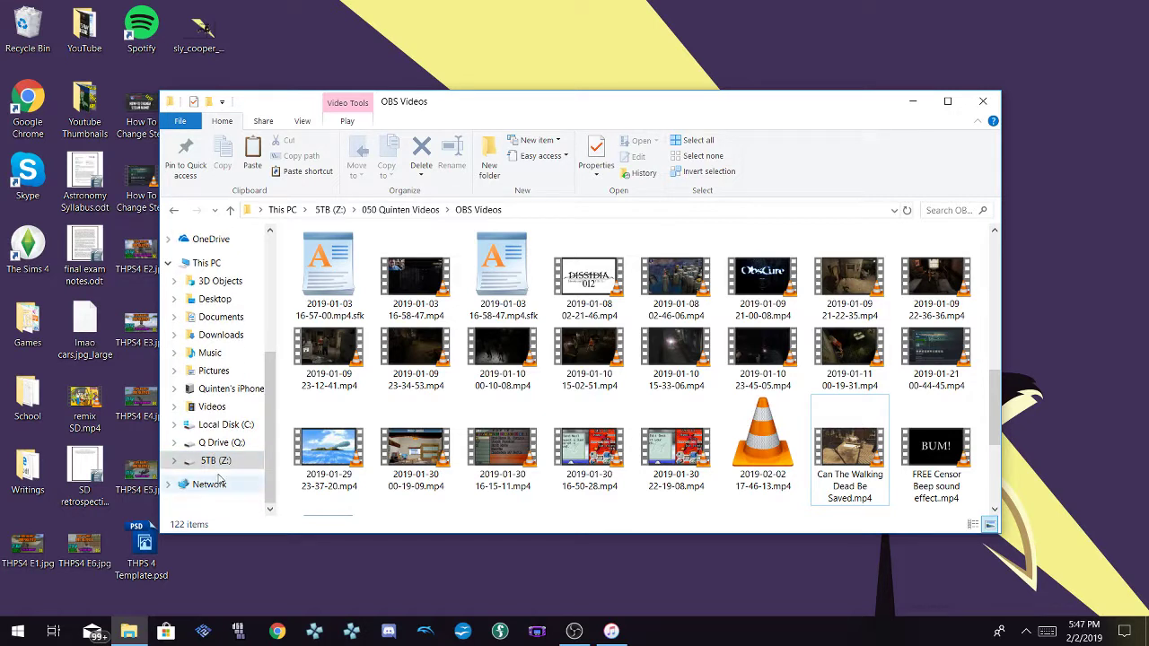
click(222, 392)
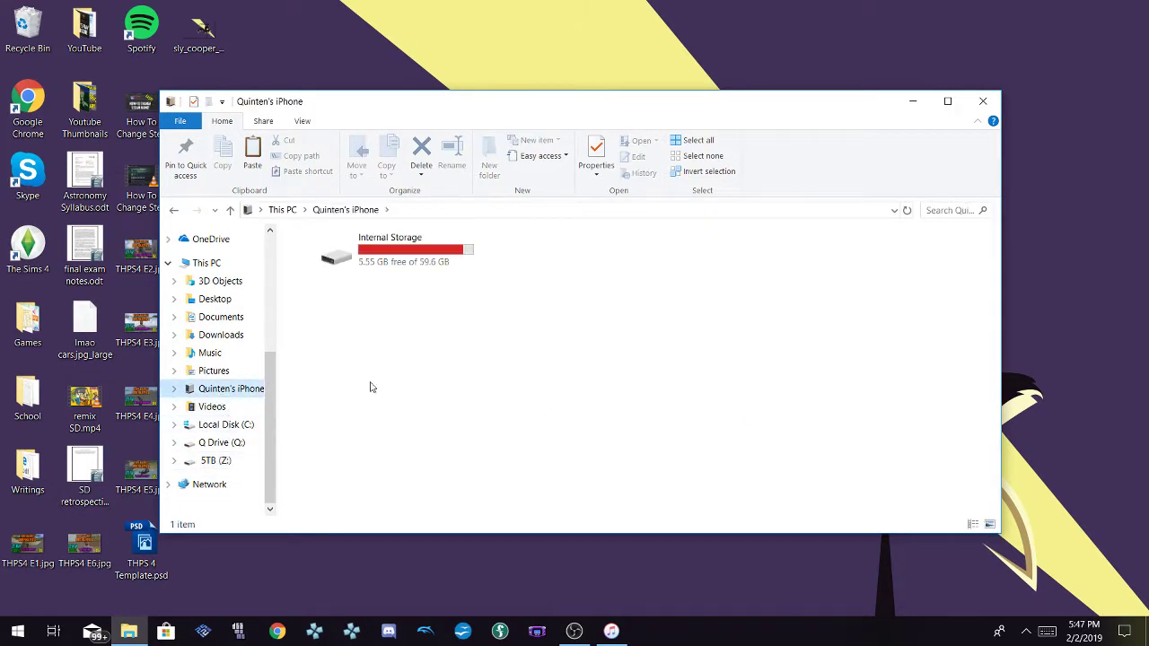
double_click(404, 255)
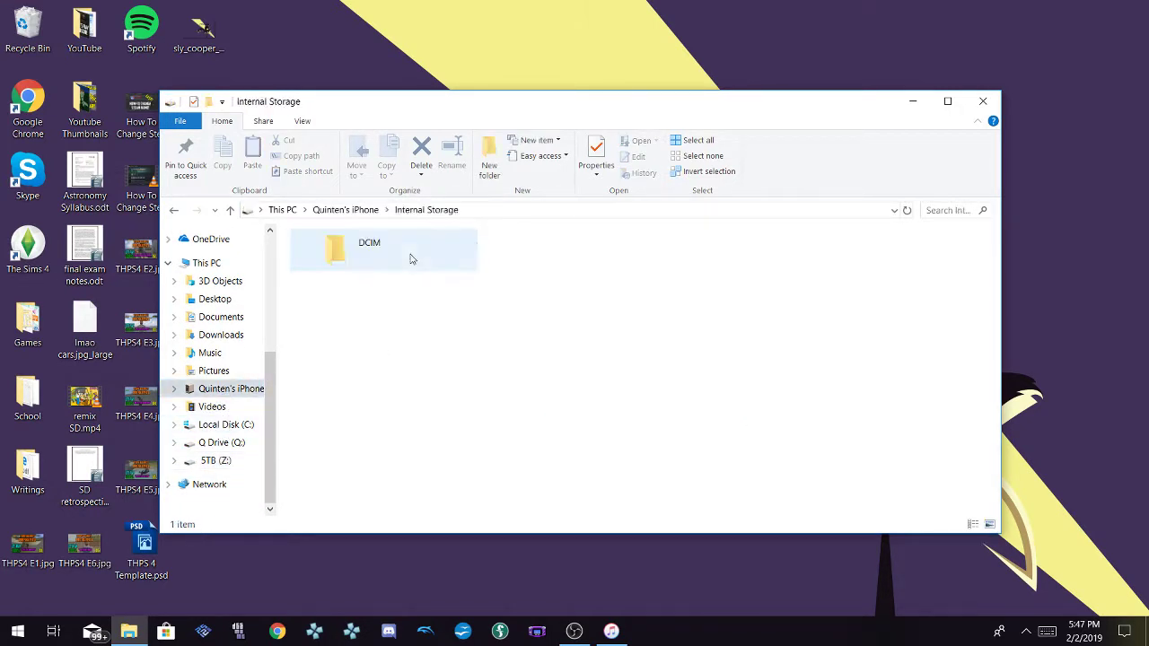
click(388, 253)
double_click(388, 253)
double_click(387, 251)
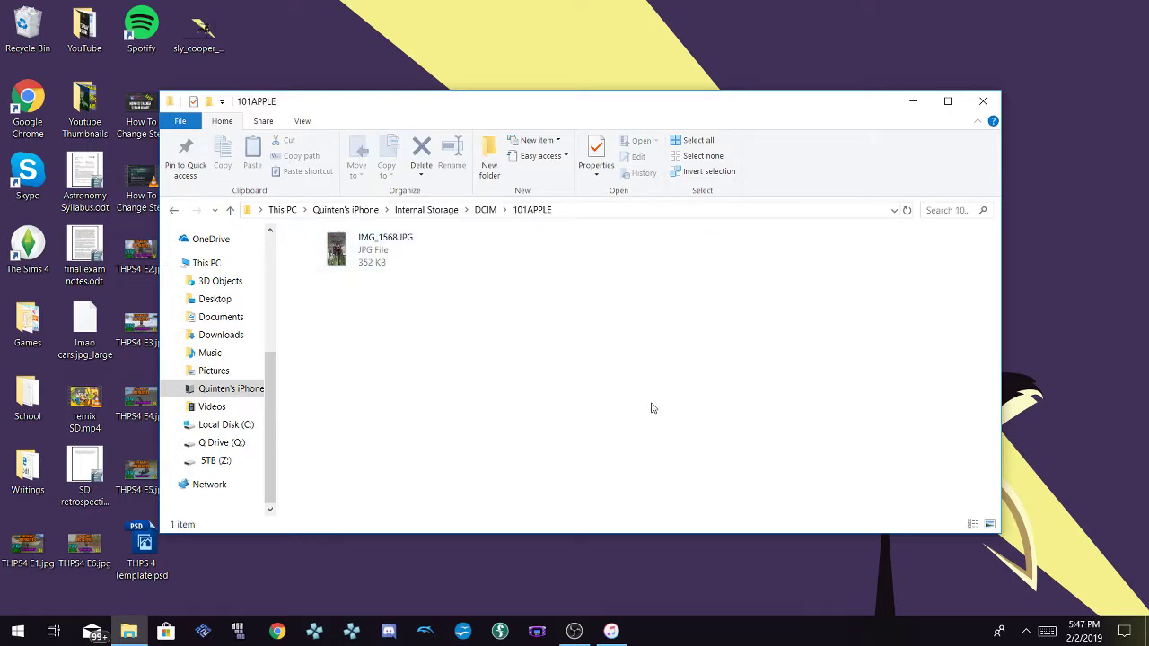
Go back to the DCIM folder and close the File Explorer window
key(BackSpace)
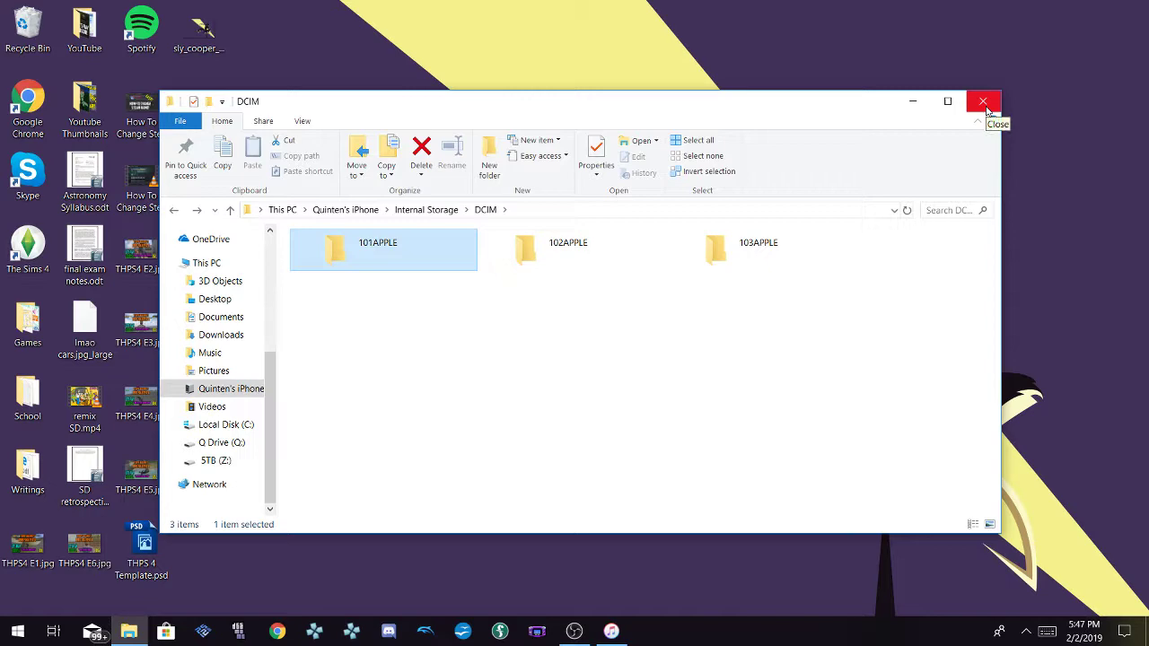
drag(521, 362, 588, 388)
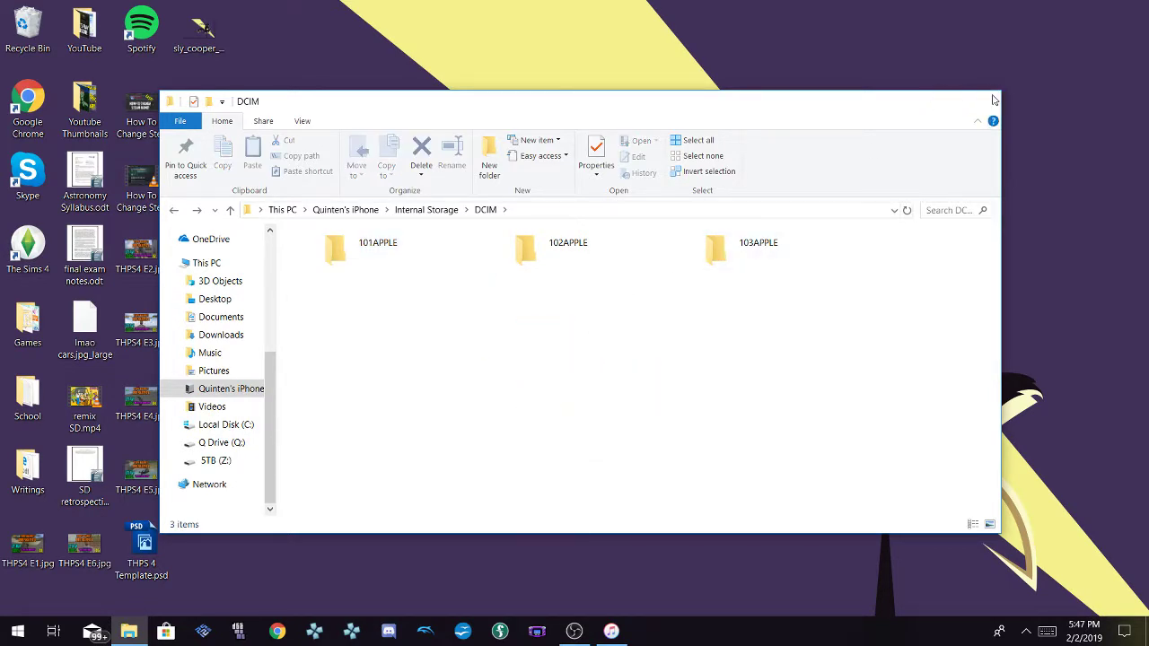
click(984, 100)
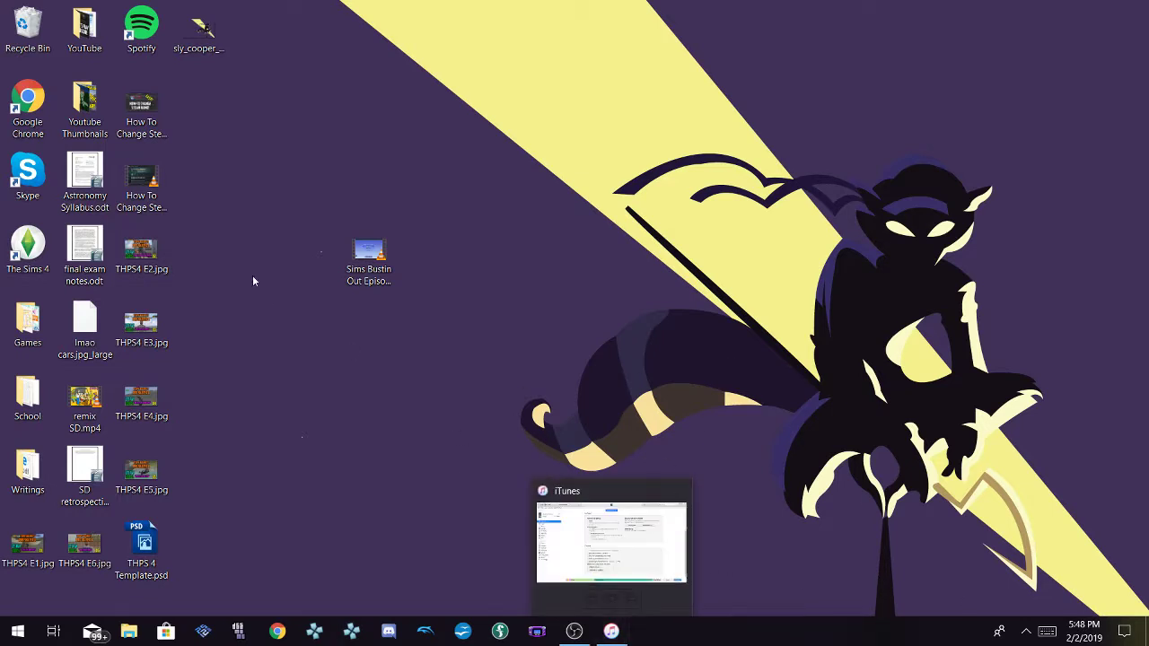
Move Sims Bustin Out Episode One.mp4 to open desktop space and select Video to Camera Roll under the iPhone's app file sharing in iTunes
drag(396, 261, 846, 339)
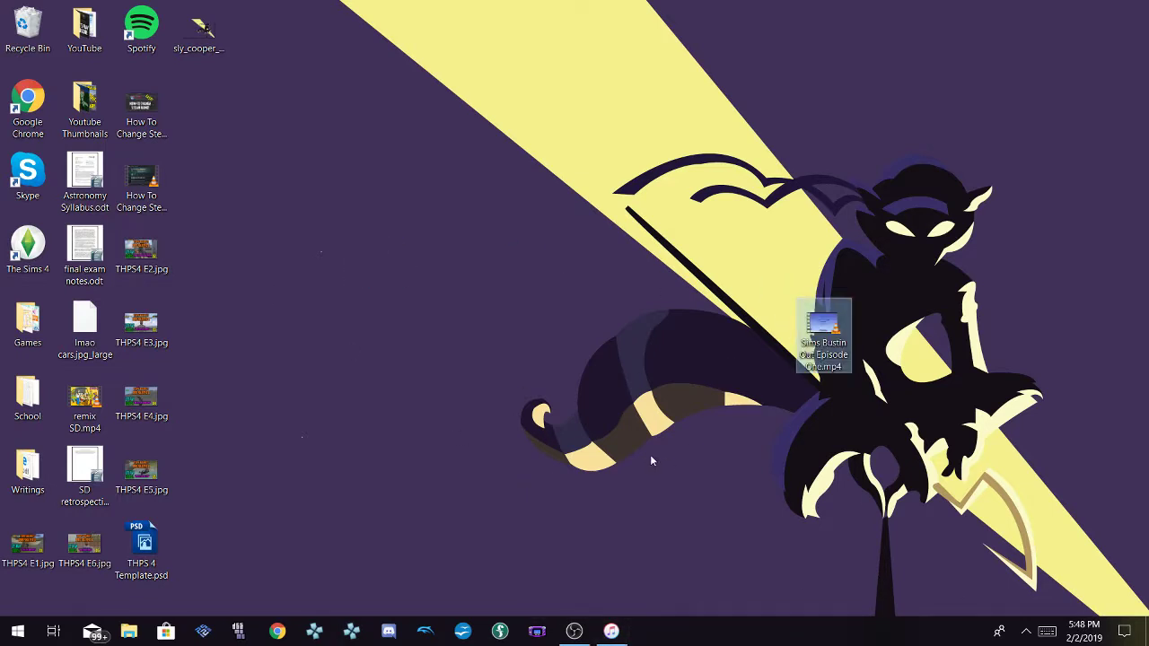
click(611, 632)
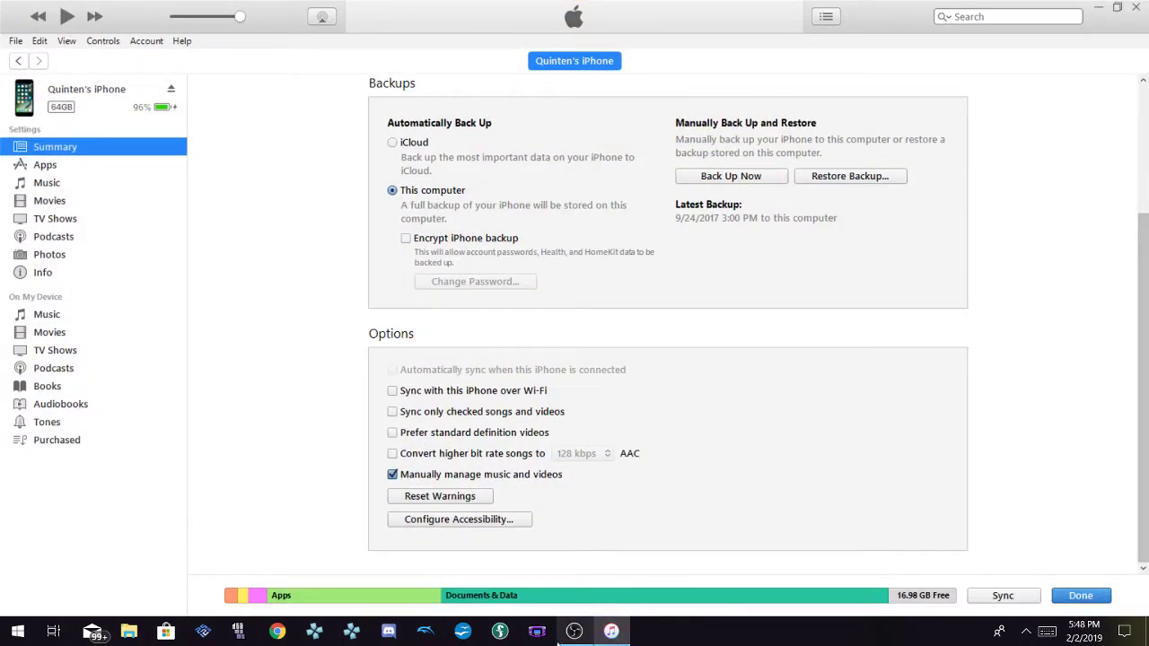
mouse_move(574, 631)
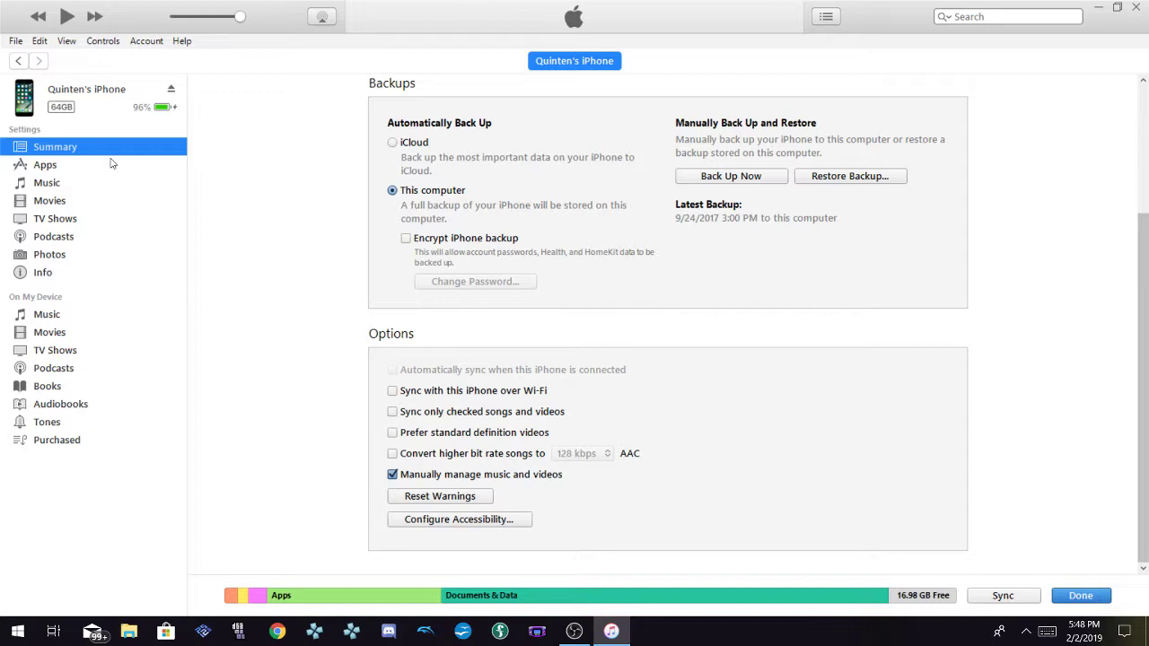
click(41, 169)
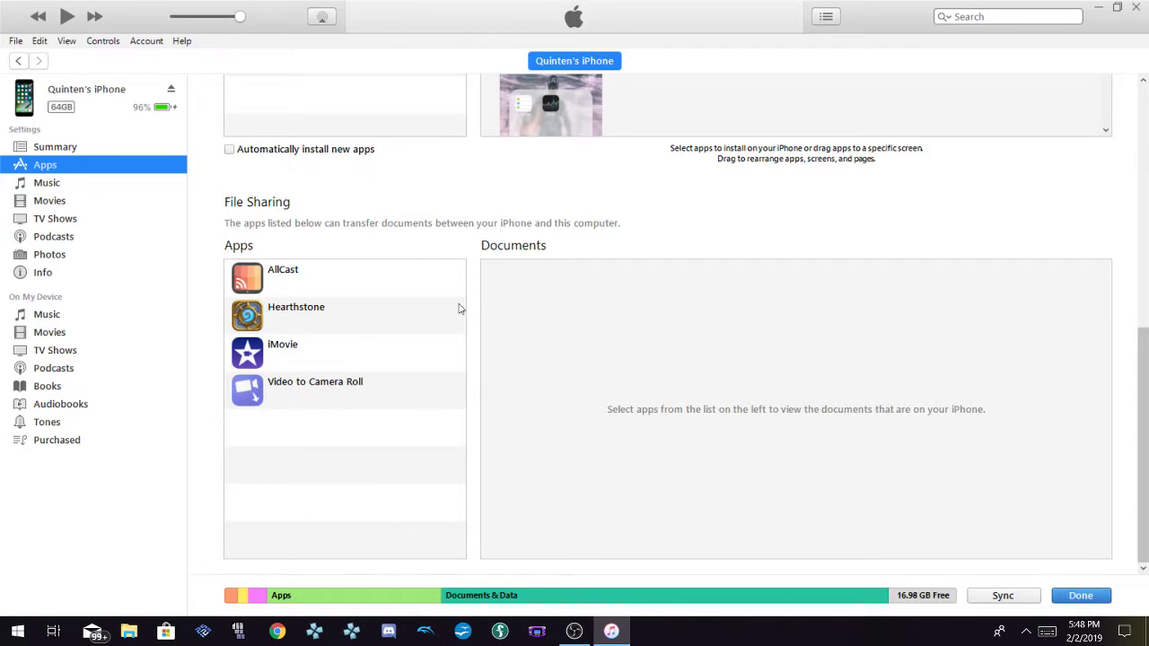
click(337, 408)
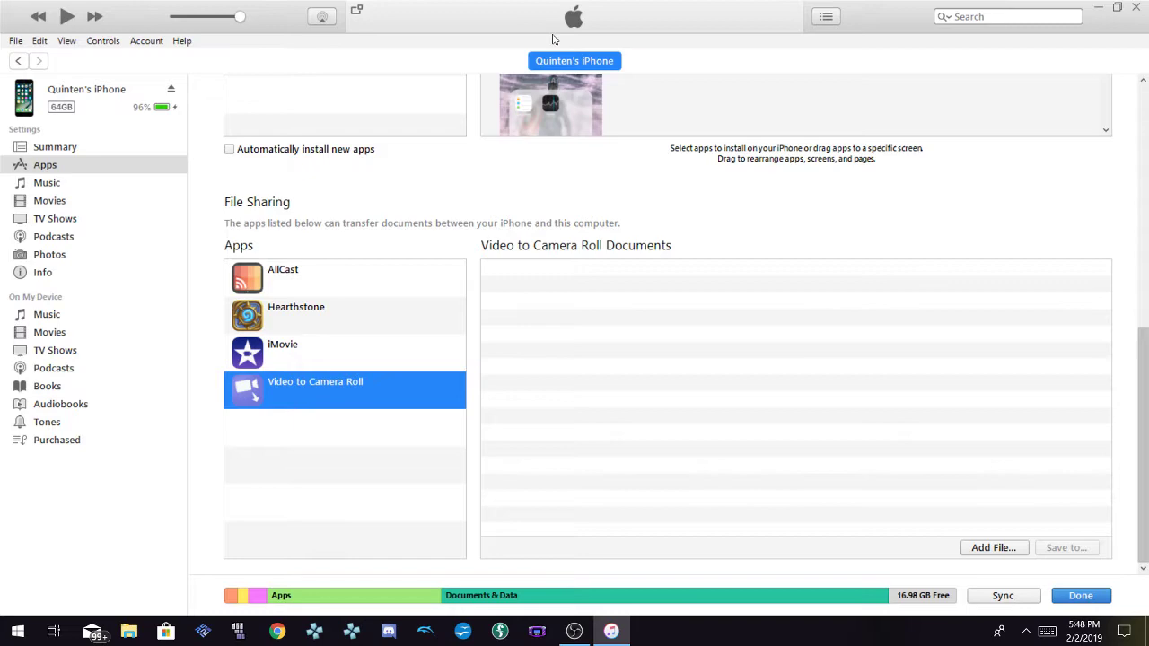
Shrink the iTunes window beside the desktop video and add Sims Bustin Out Episode One.mp4 to the Video to Camera Roll documents
click(1118, 9)
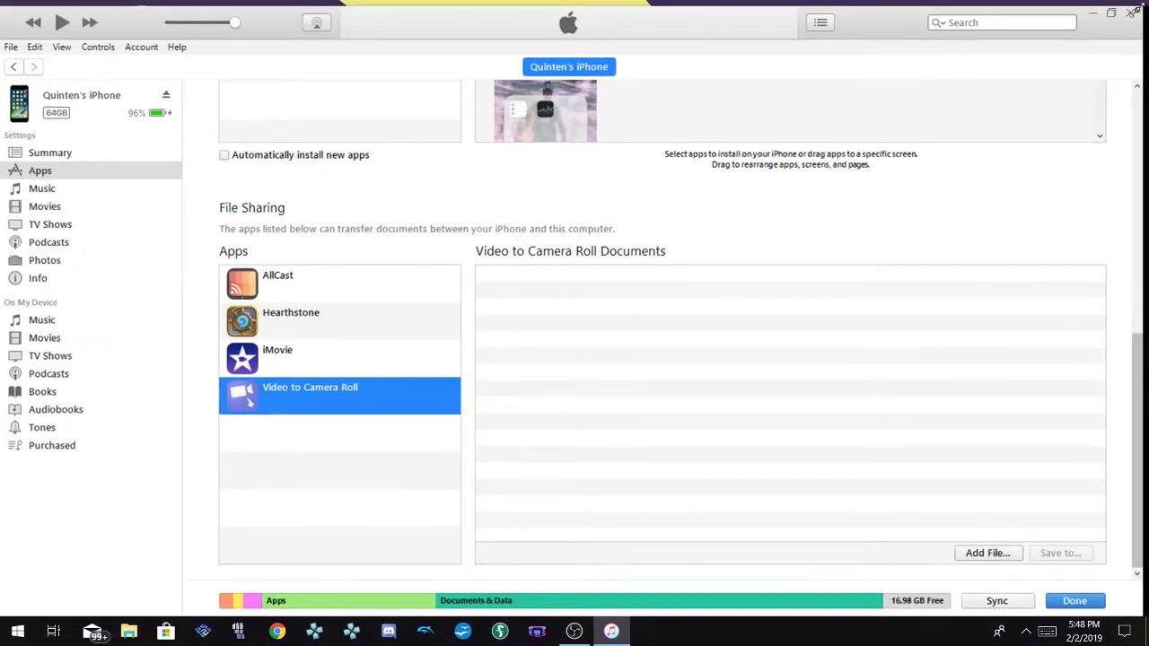
drag(1139, 8, 624, 106)
drag(396, 121, 465, 49)
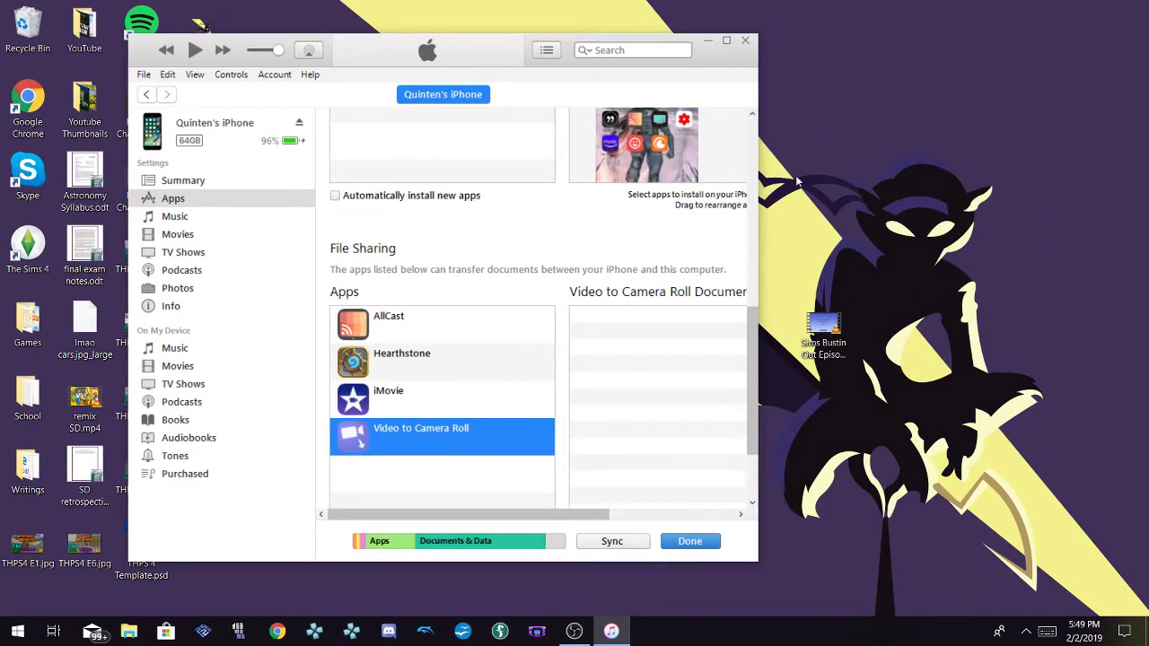
drag(823, 334, 696, 370)
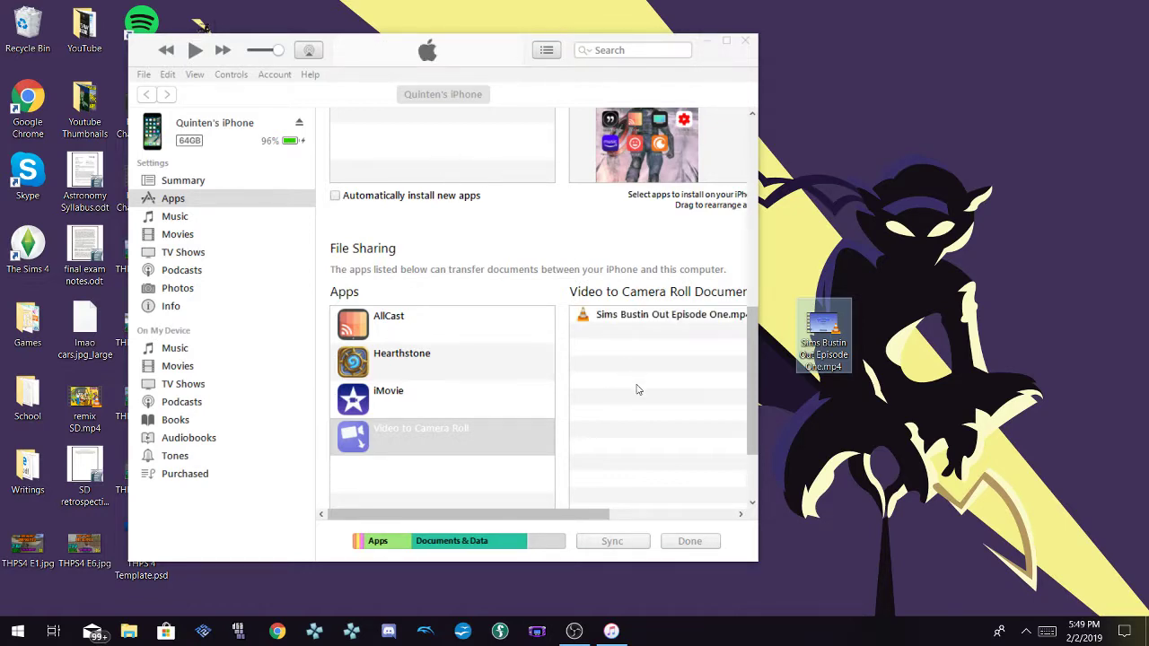
Move the iTunes window clear of the desktop icons and preview THPS4 E1.jpg in Photos, closing the viewer again
drag(431, 62, 721, 65)
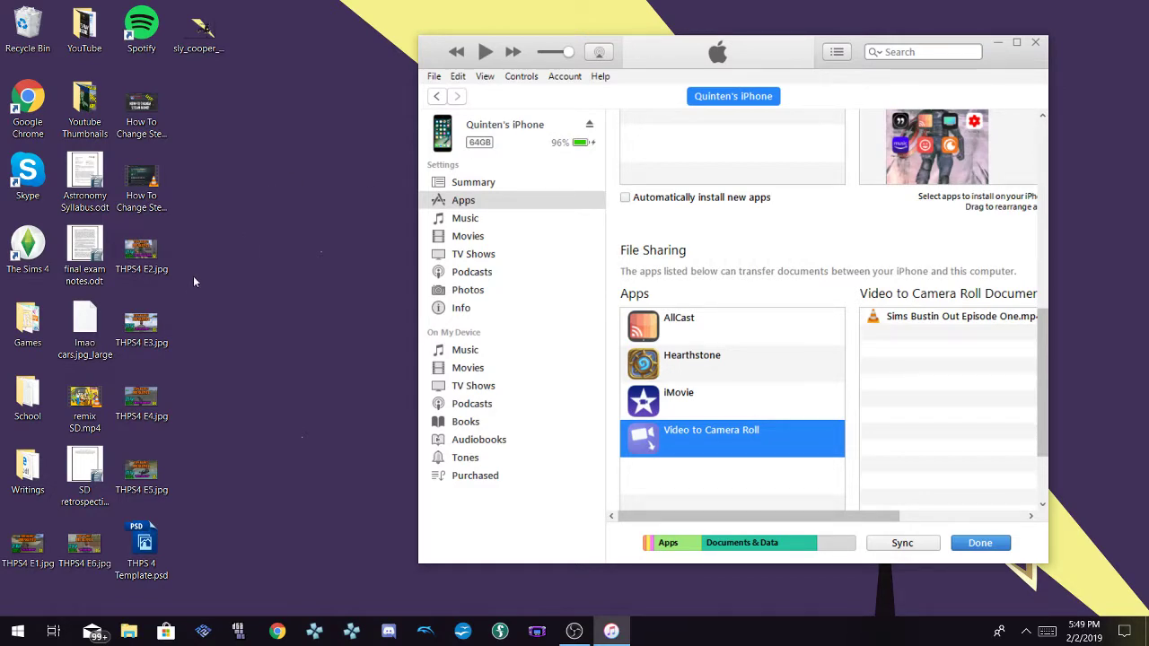
double_click(34, 531)
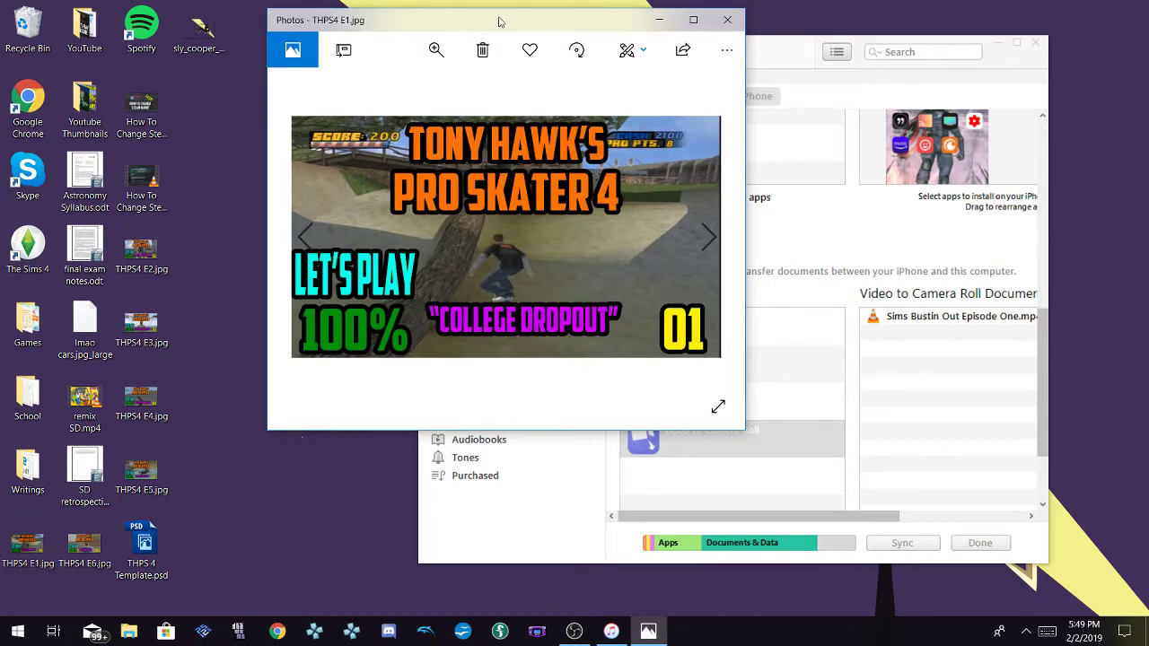
drag(497, 18, 322, 1)
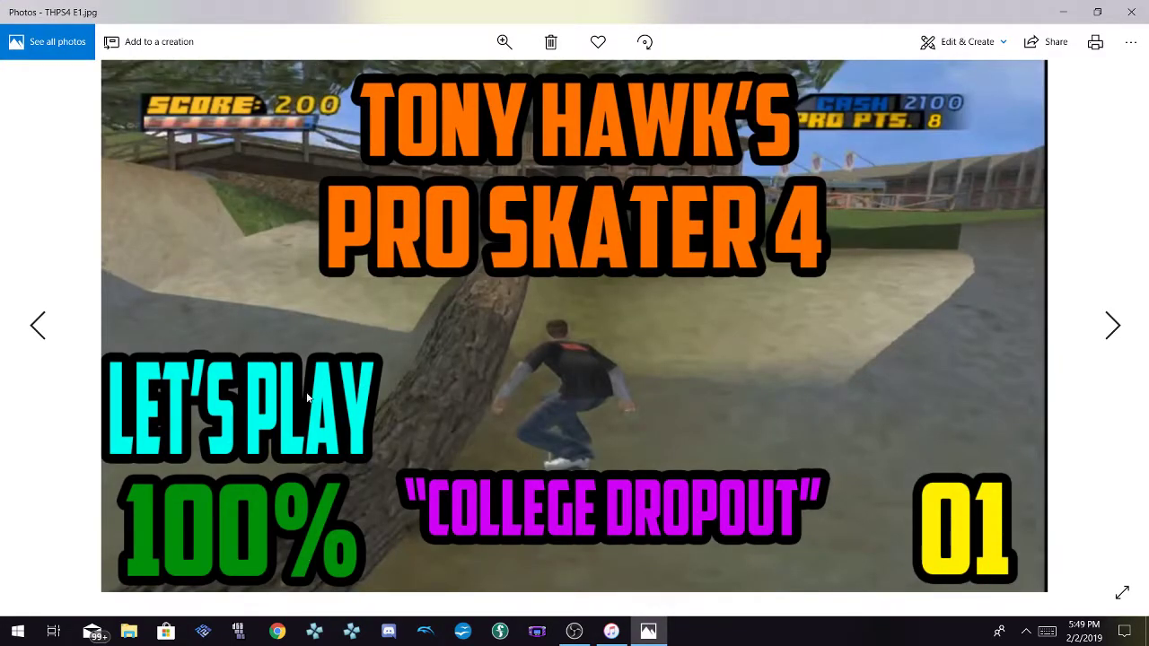
click(1132, 11)
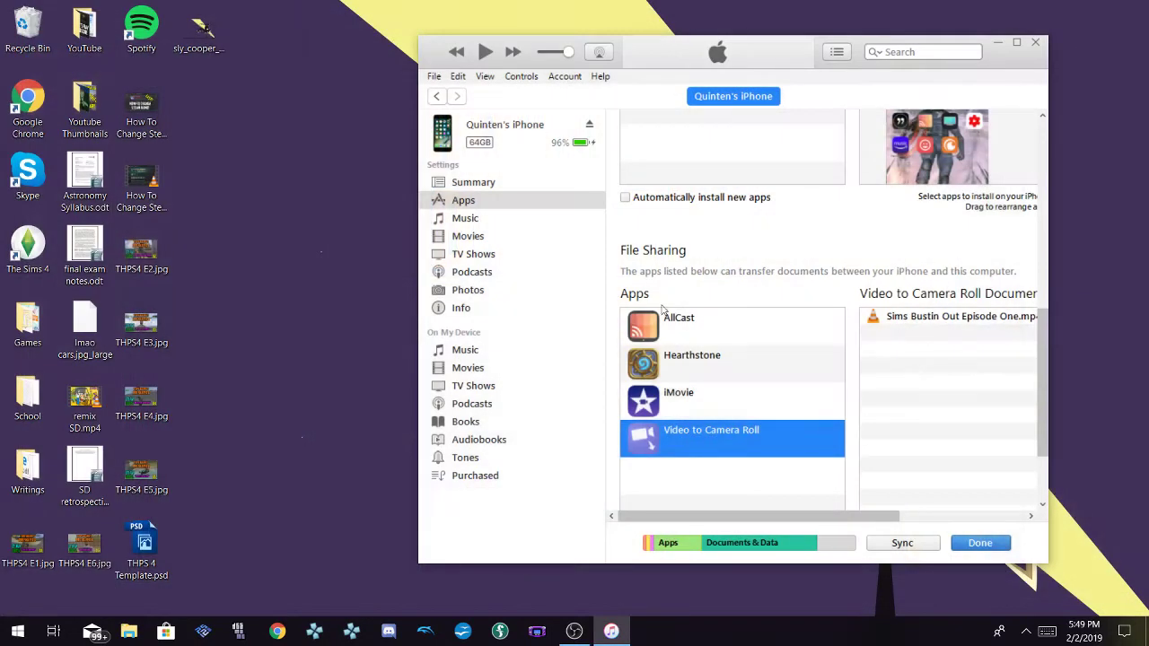
Add THPS4 E1.jpg from the desktop to the Video to Camera Roll documents and reposition the iTunes window
click(16, 543)
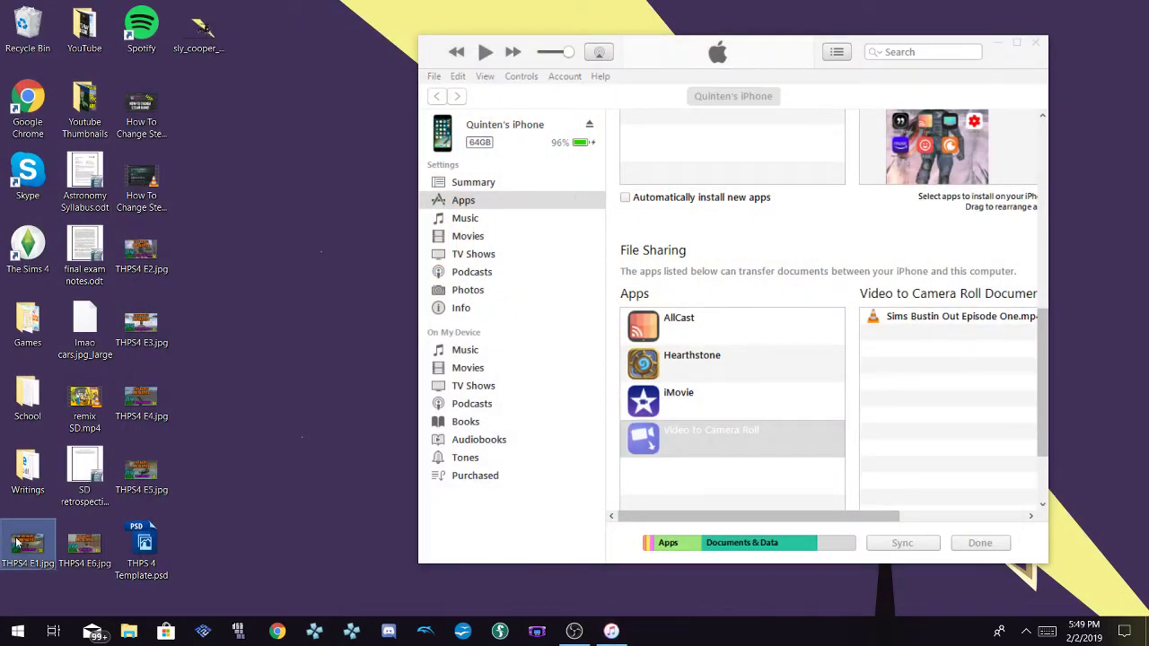
drag(16, 543, 898, 388)
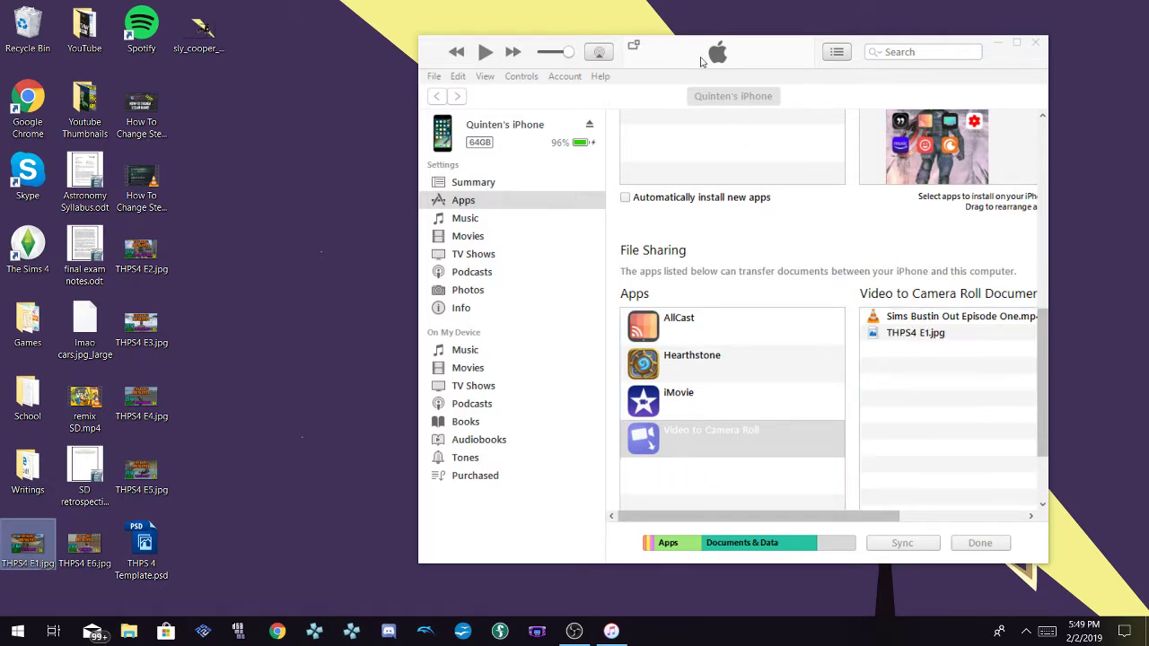
drag(701, 62, 531, 57)
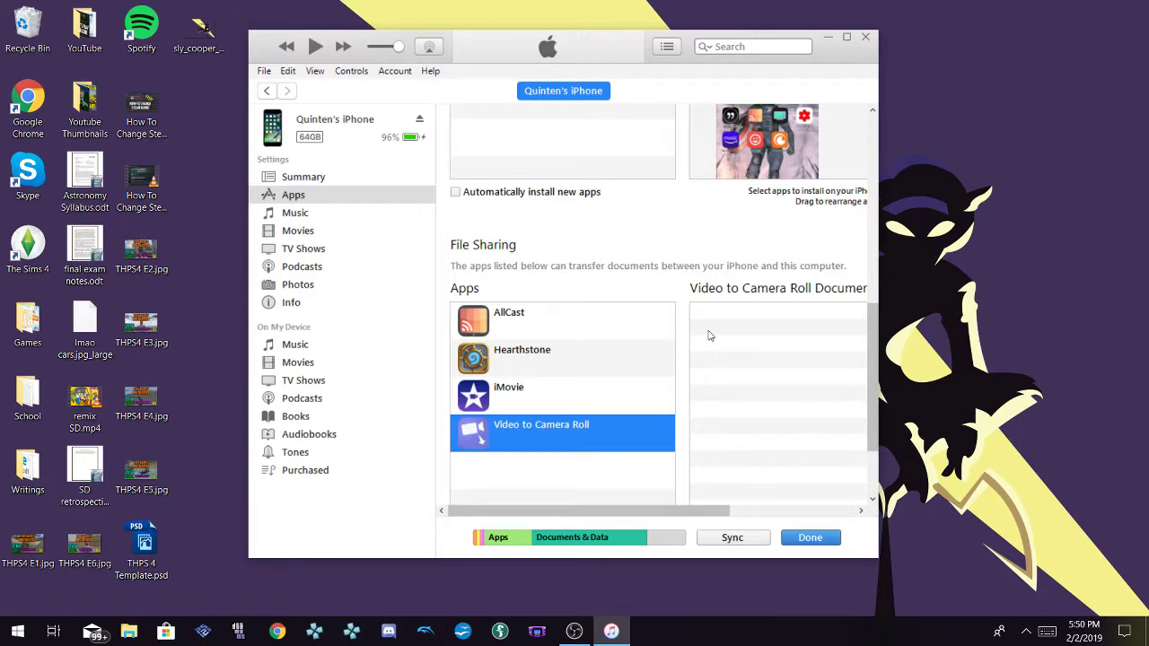
Examine the iPhone's home screen pages for the Video to Camera Roll app, enlarging iTunes to full screen
scroll(577, 404, up, 2)
scroll(758, 440, down, 3)
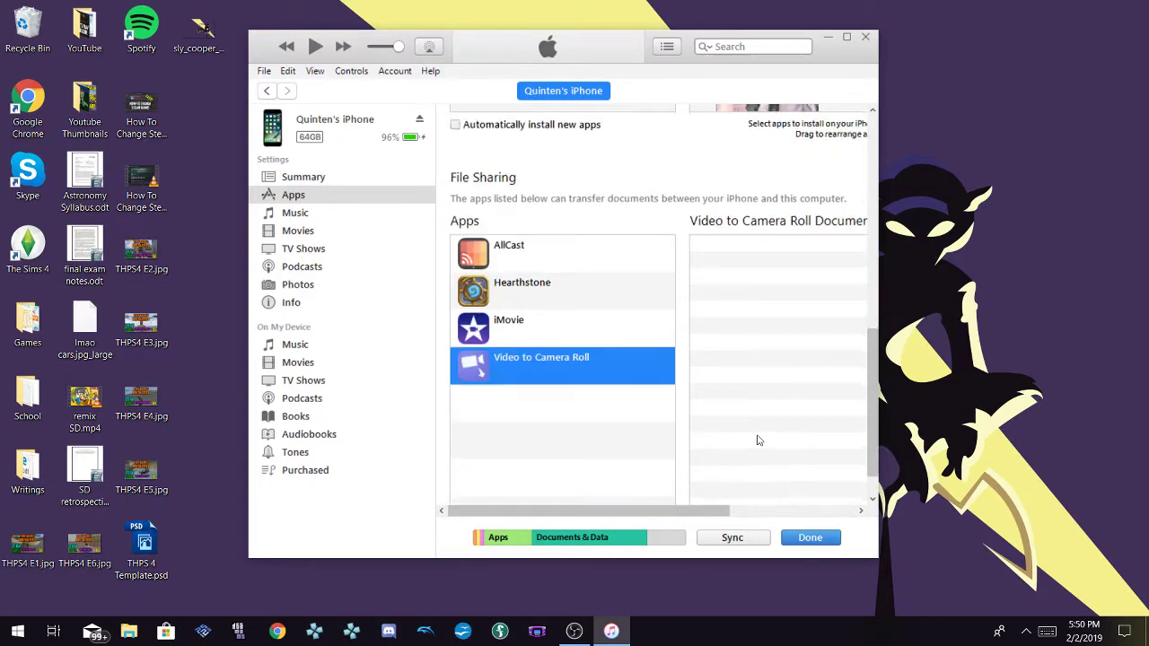
scroll(758, 440, up, 4)
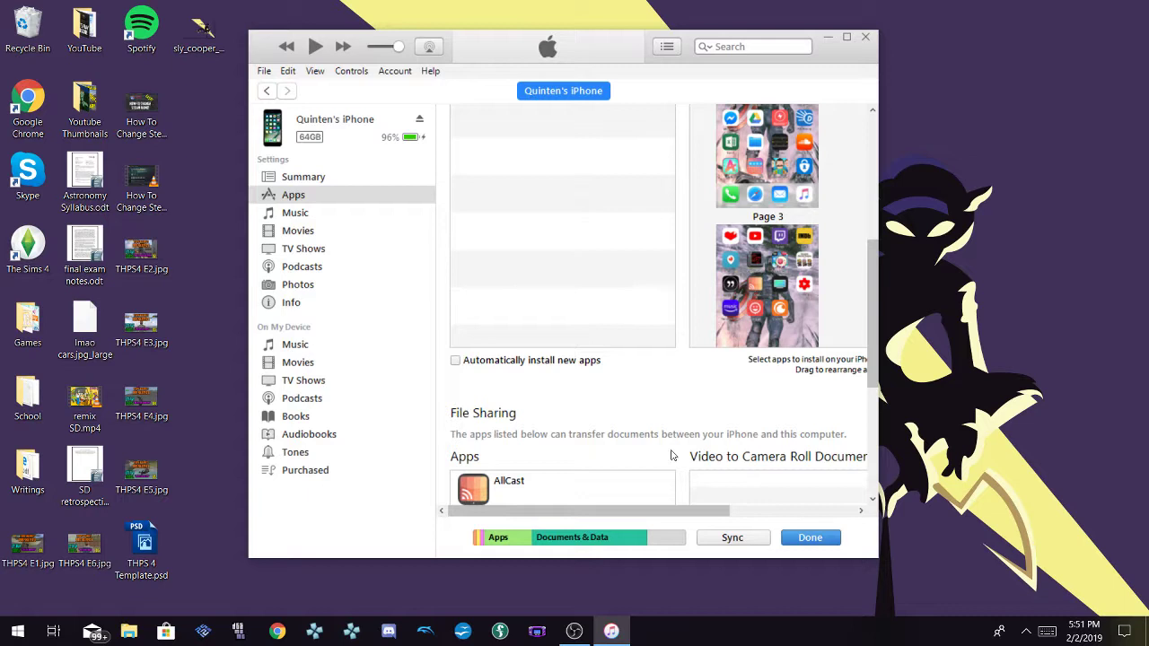
scroll(751, 312, down, 4)
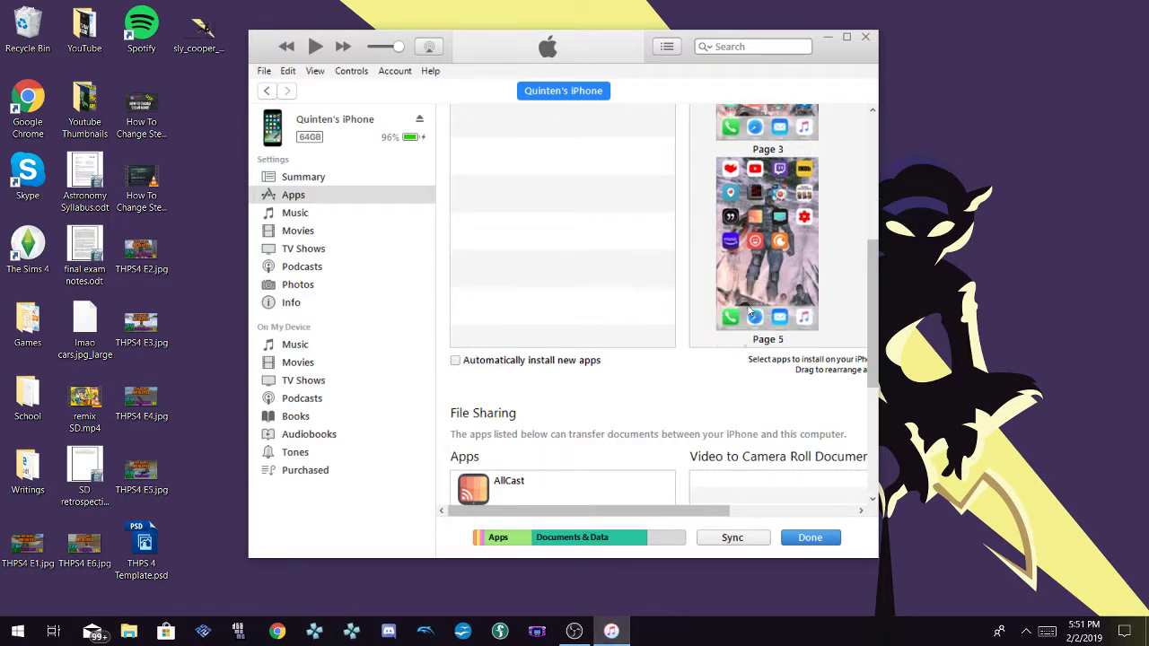
scroll(751, 312, down, 5)
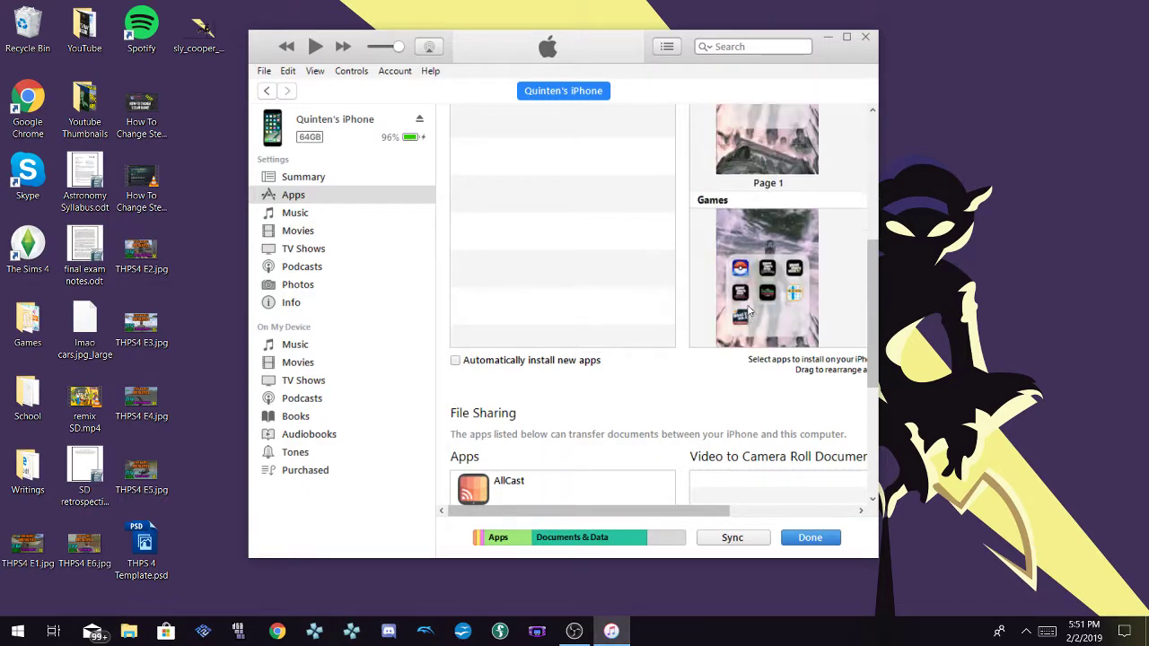
scroll(751, 312, down, 3)
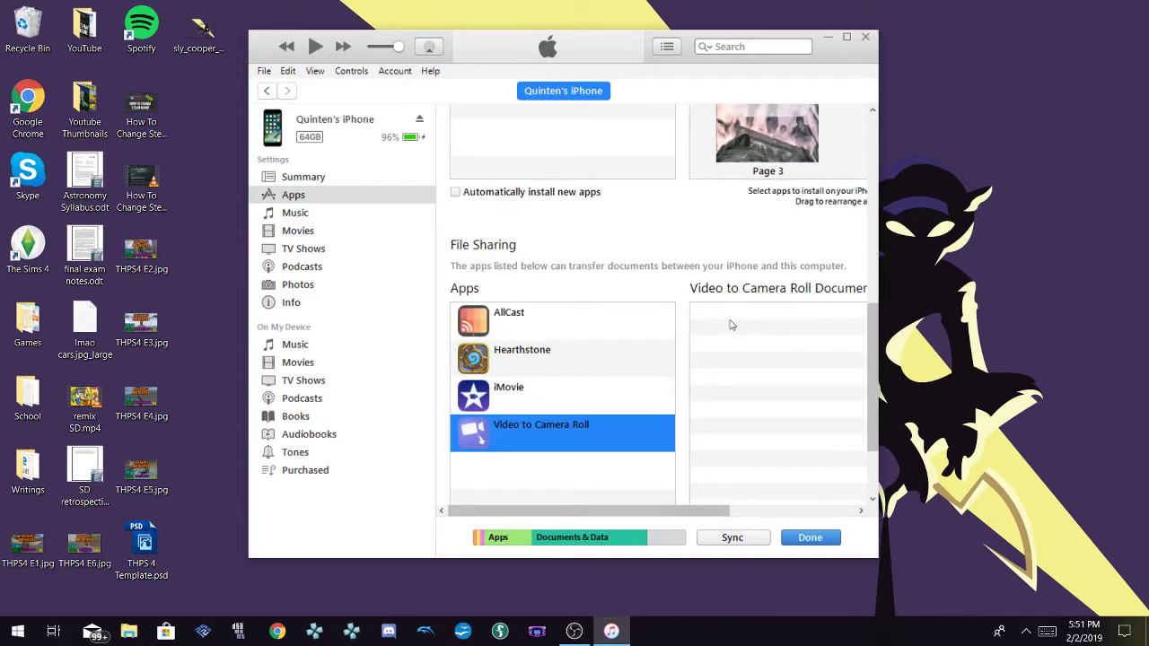
scroll(731, 325, up, 5)
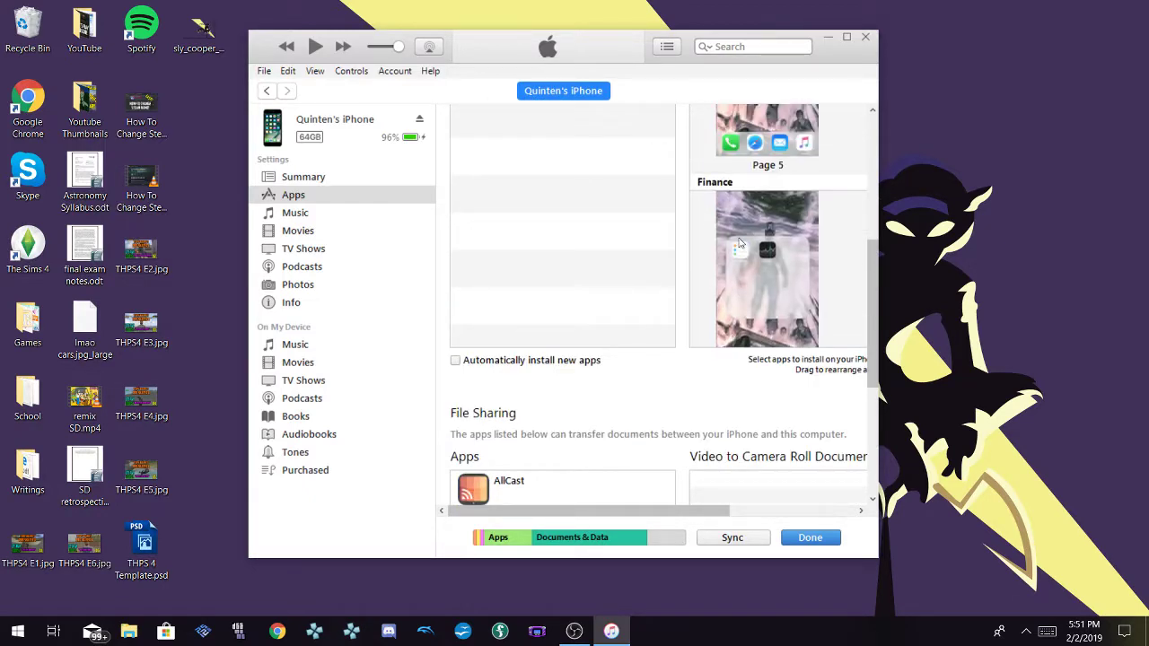
click(846, 36)
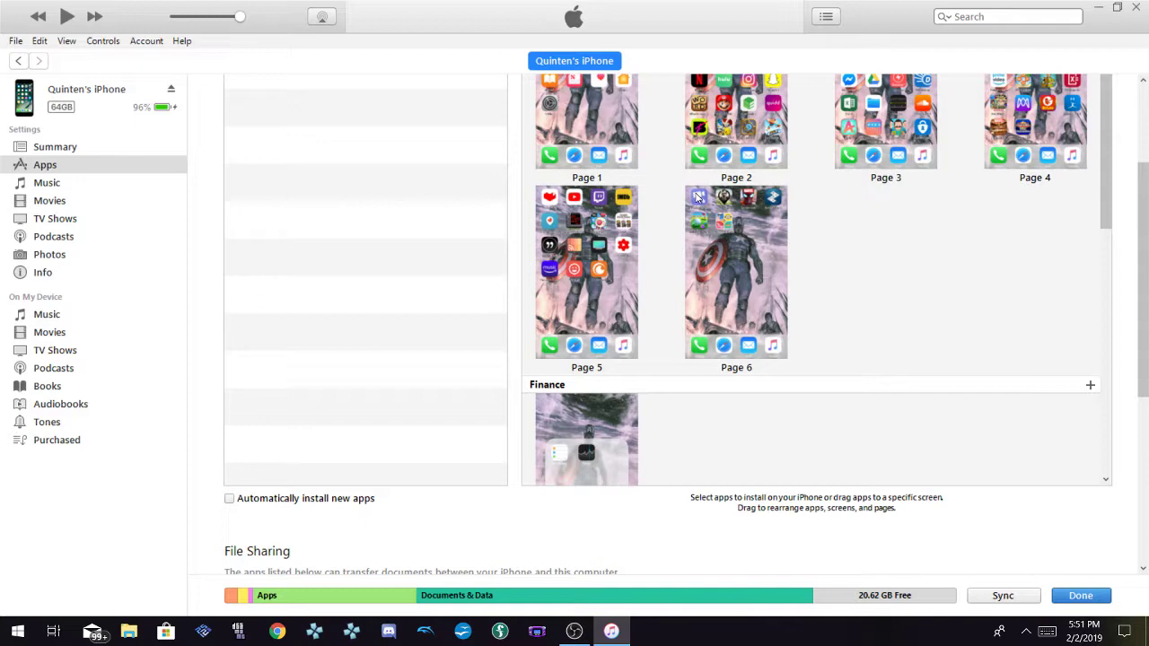
Return to the file-sharing section of the iPhone's apps and show the Video to Camera Roll documents
click(92, 171)
scroll(529, 449, down, 5)
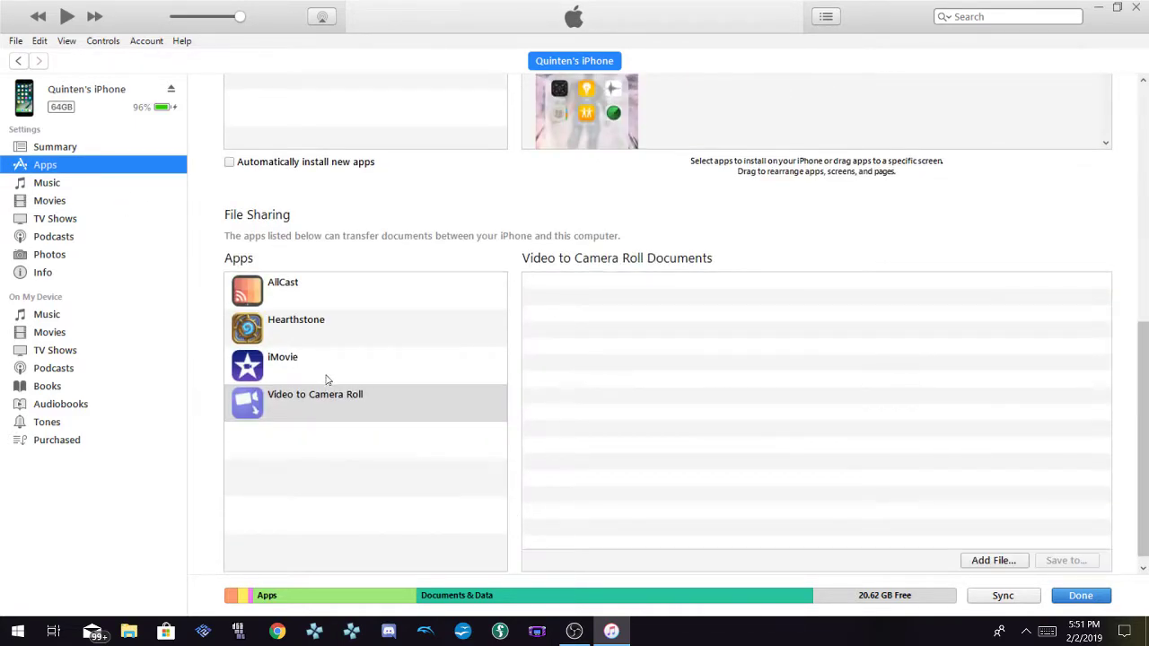
click(248, 409)
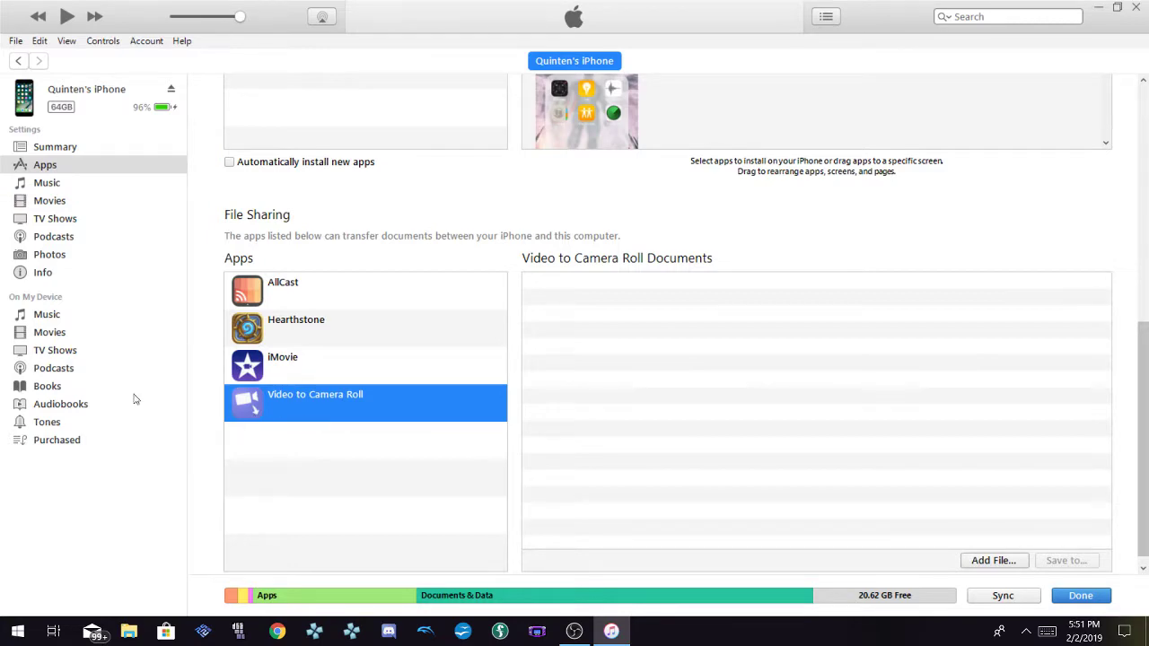
Minimize iTunes and move Sims Bustin Out Episode One.mp4 back beside the other desktop icons, below the sly_cooper file
click(1101, 8)
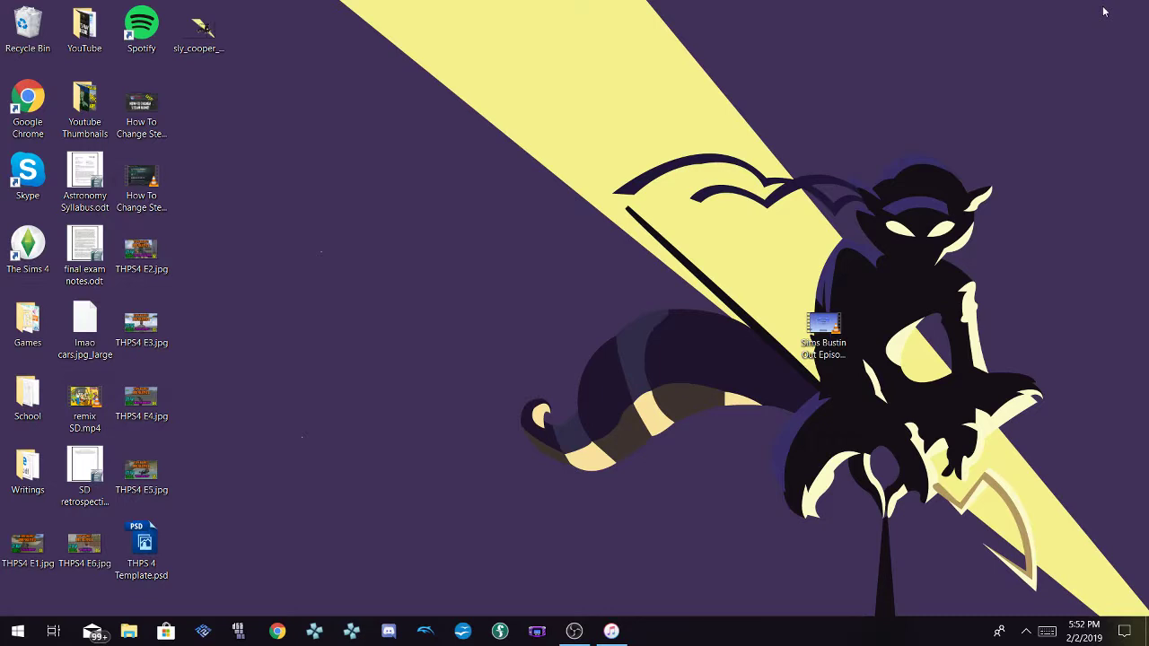
drag(823, 325, 199, 92)
drag(418, 302, 530, 11)
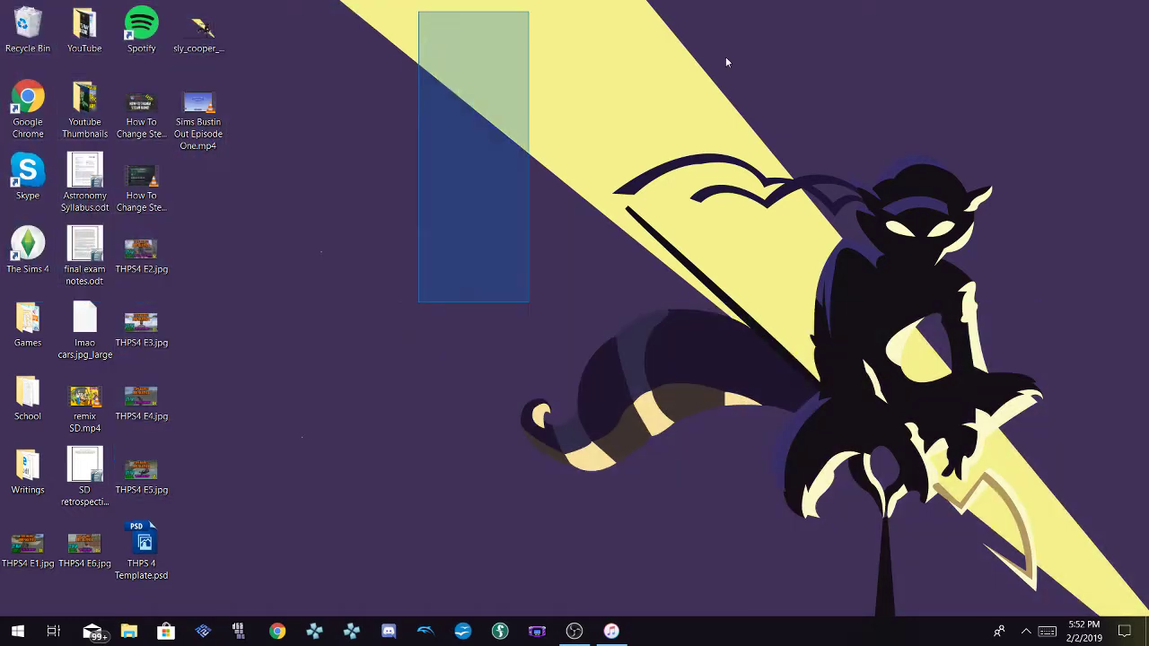
drag(727, 62, 746, 282)
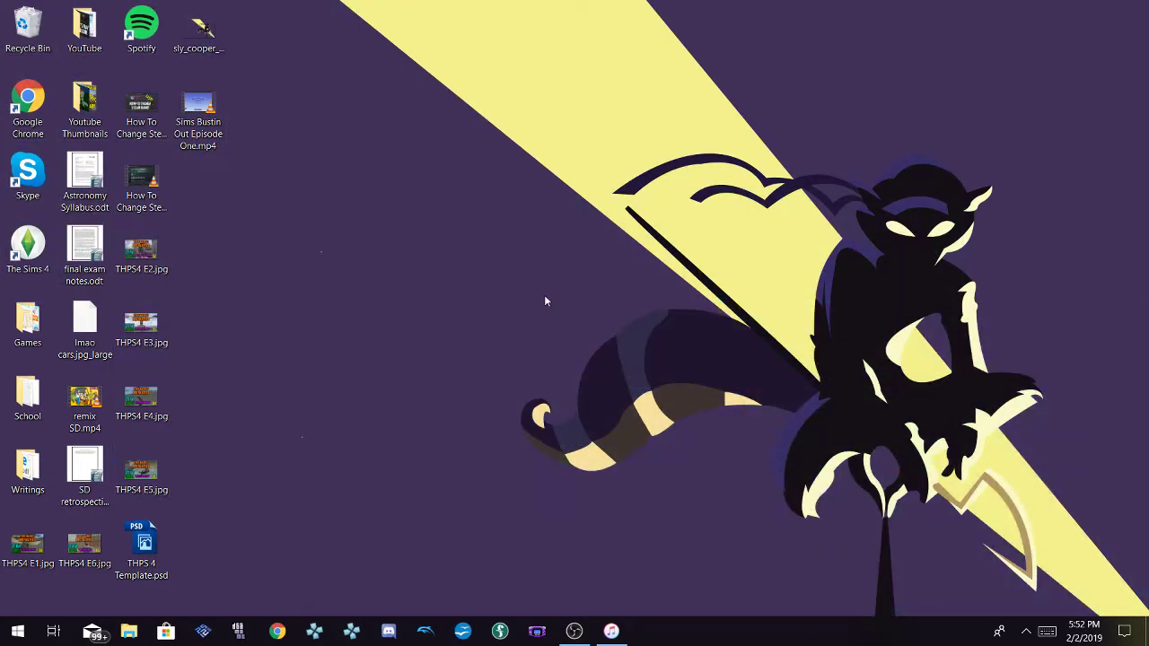